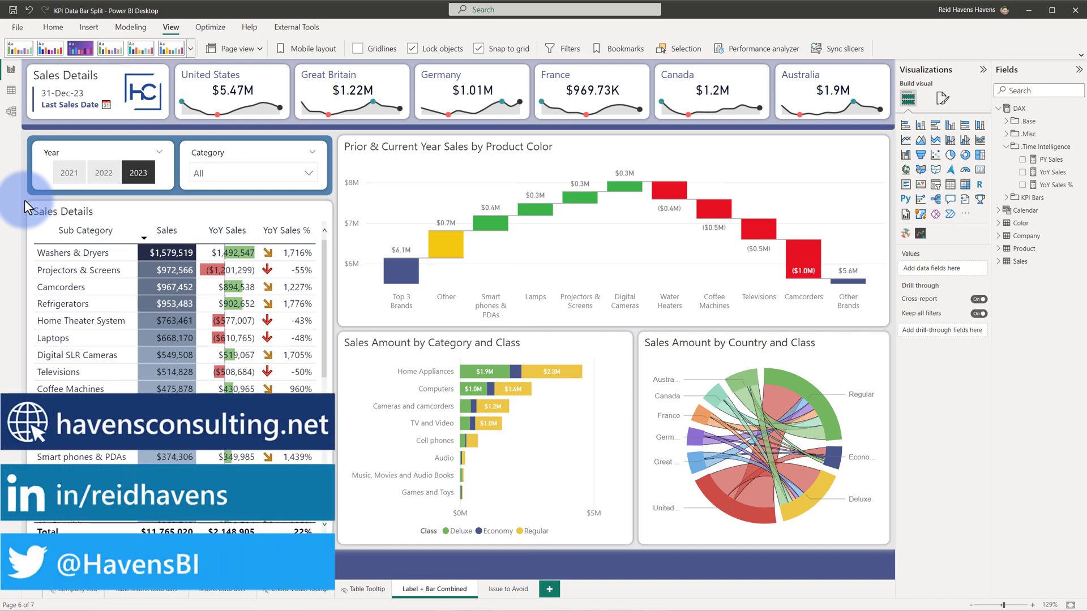
Step: Select the Sales Details table to list its Sub Category, Sales, YoY Sales and YoY Sales % fields
{"action": "left_click", "coordinate": [25, 199]}
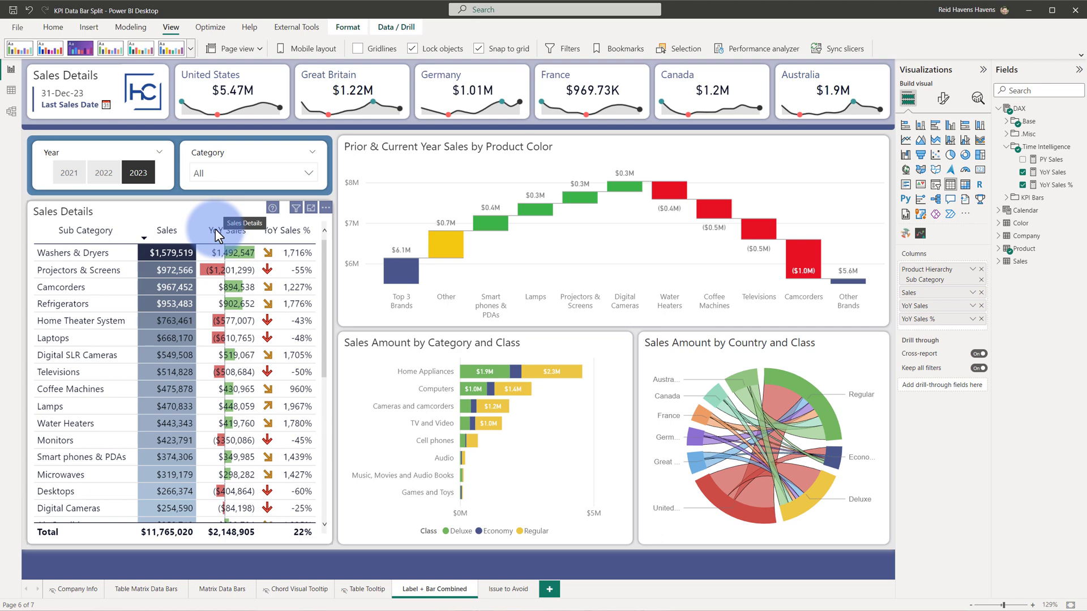
Step: On the Issue to Avoid page, rename the table's second YoY Sales column to KPI for this visual
{"action": "left_click", "coordinate": [509, 591]}
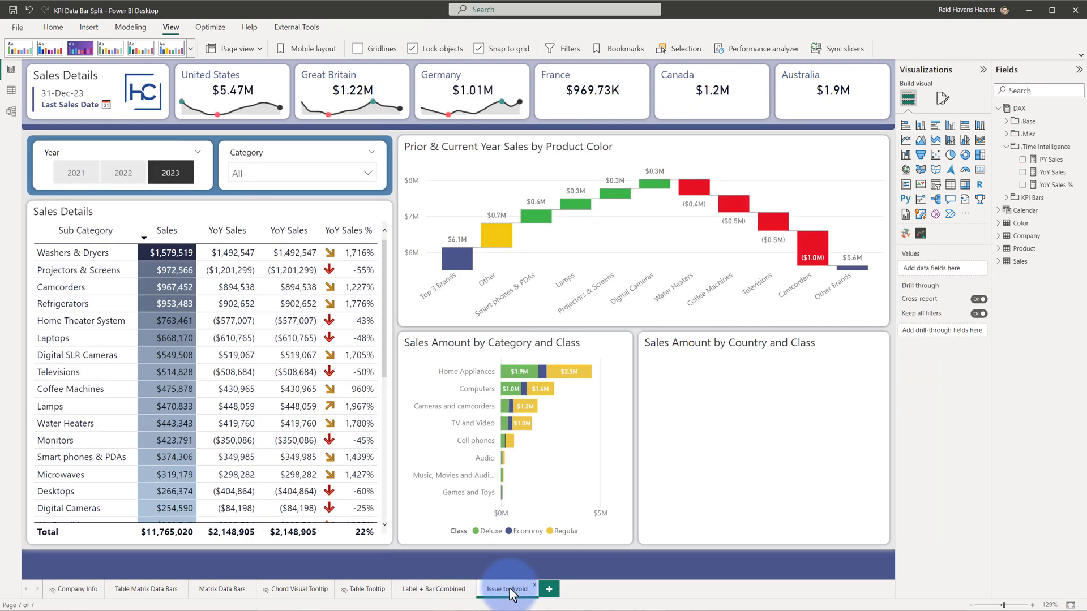
{"action": "left_click", "coordinate": [233, 206]}
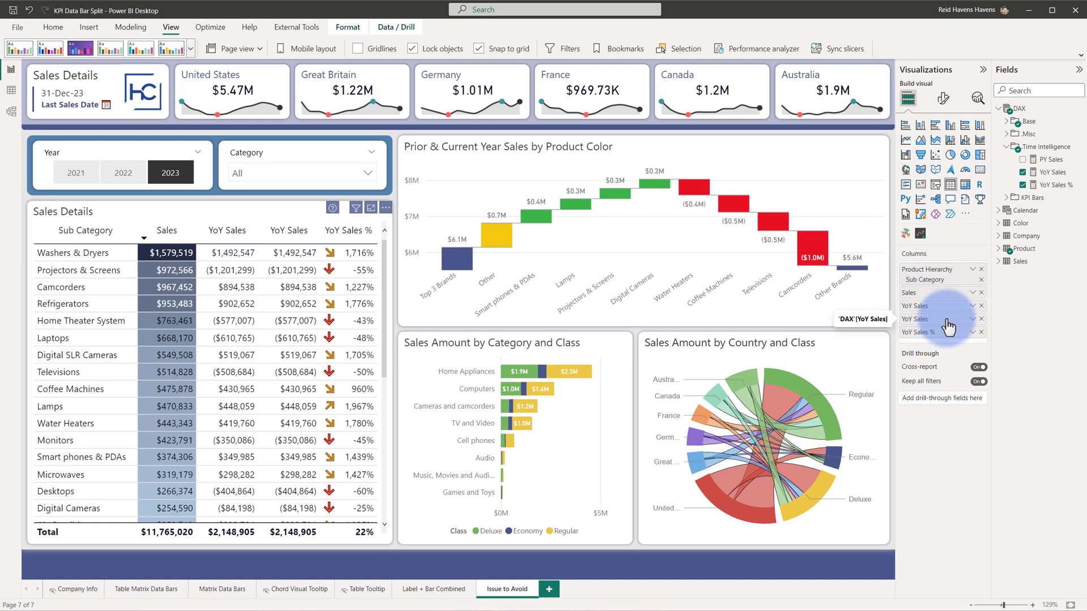
{"action": "left_click", "coordinate": [972, 319]}
{"action": "left_click", "coordinate": [992, 338]}
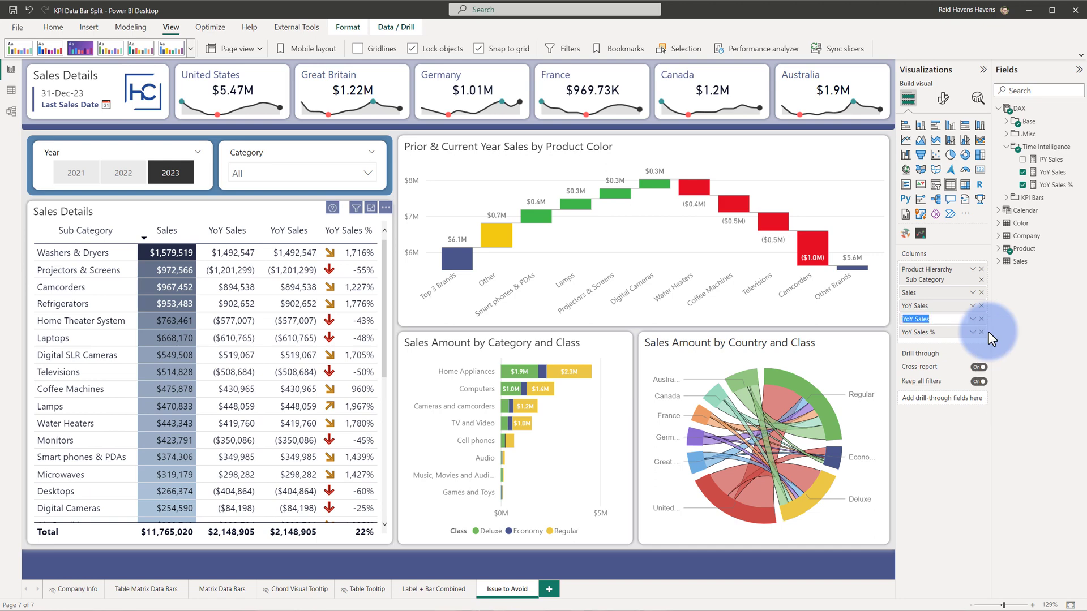
{"action": "type", "text": "KPI"}
{"action": "key", "text": "Return"}
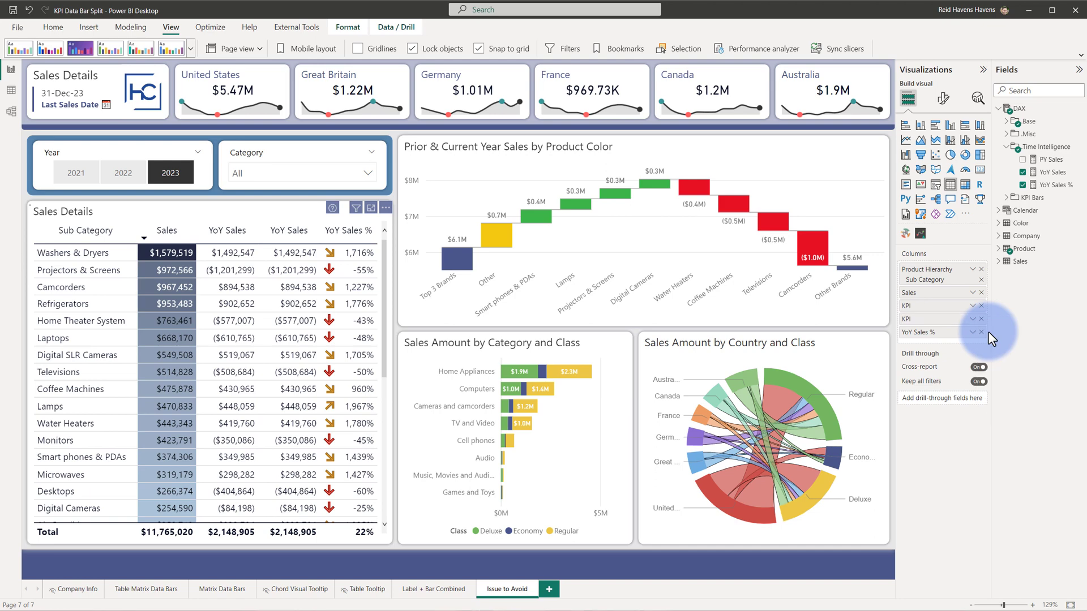
{"action": "left_click", "coordinate": [972, 320]}
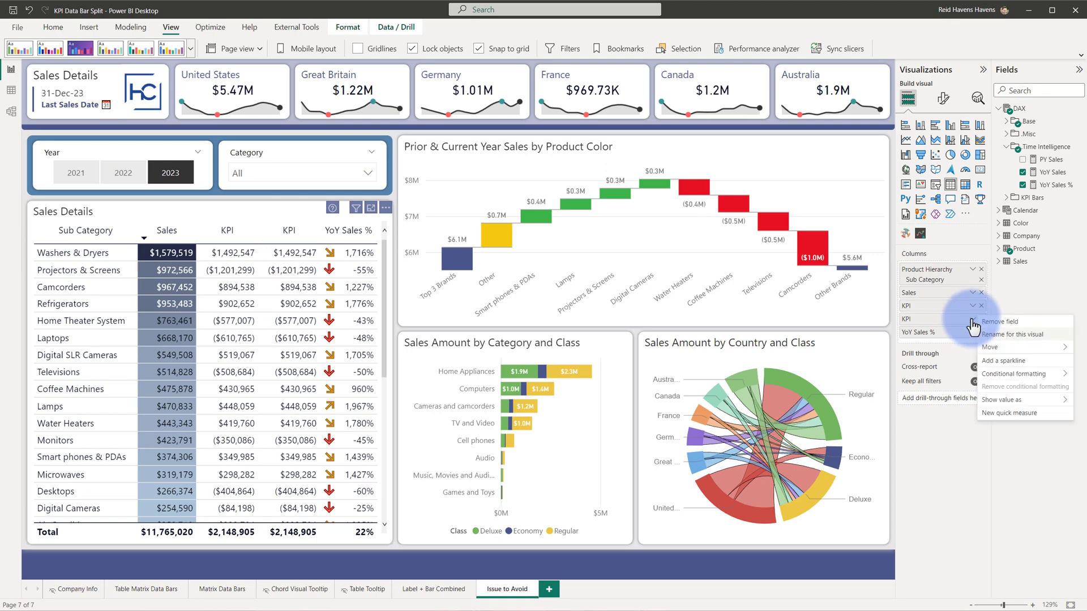
Step: Apply default data bars to the KPI column, filling both KPI columns with green and red bars
{"action": "mouse_move", "coordinate": [996, 374]}
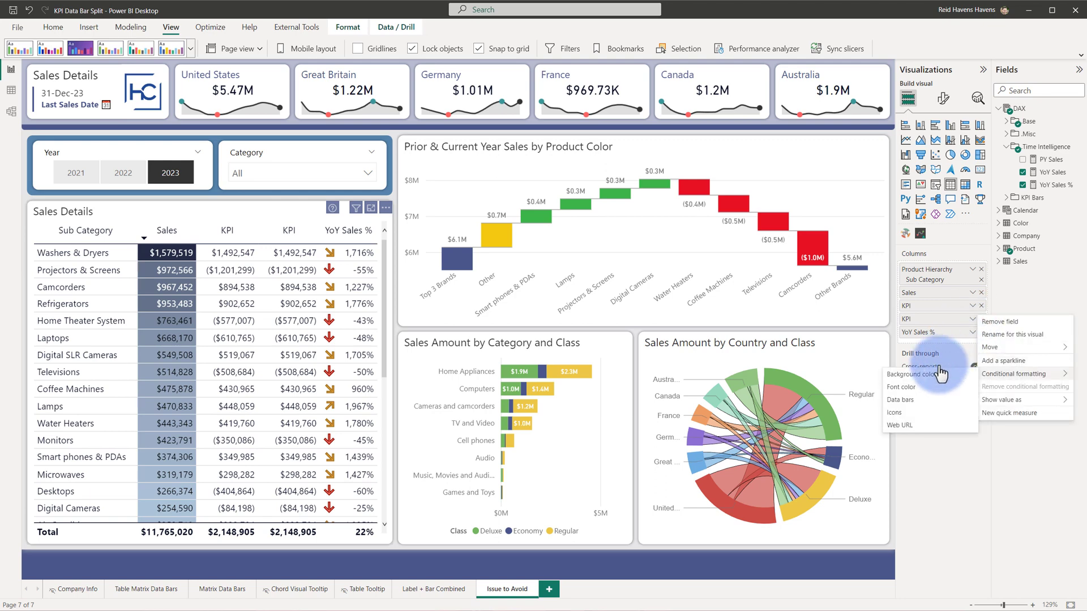
{"action": "left_click", "coordinate": [912, 402]}
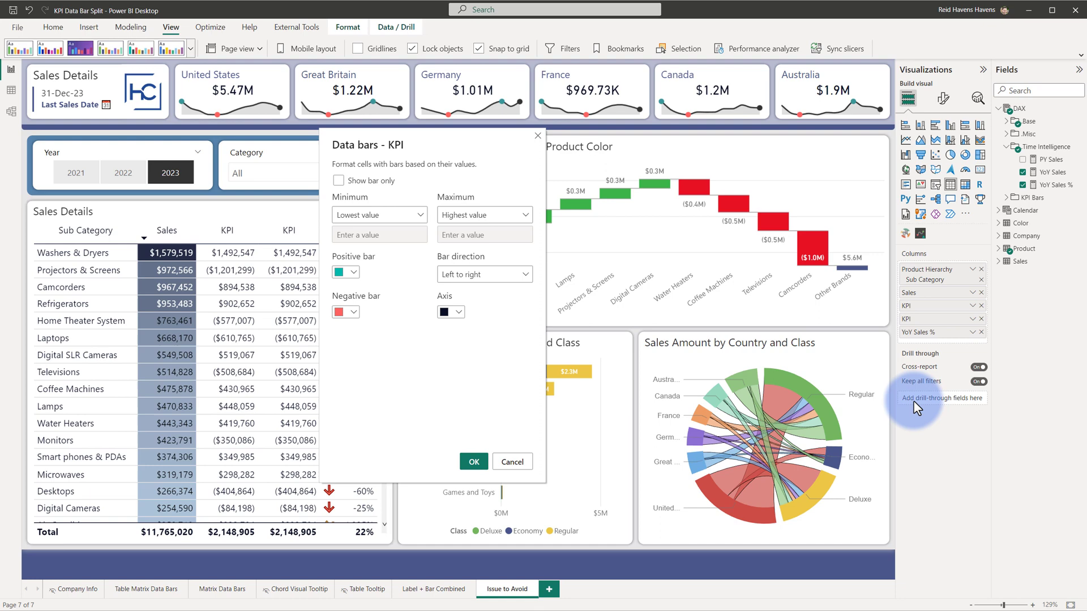
{"action": "left_click", "coordinate": [478, 462]}
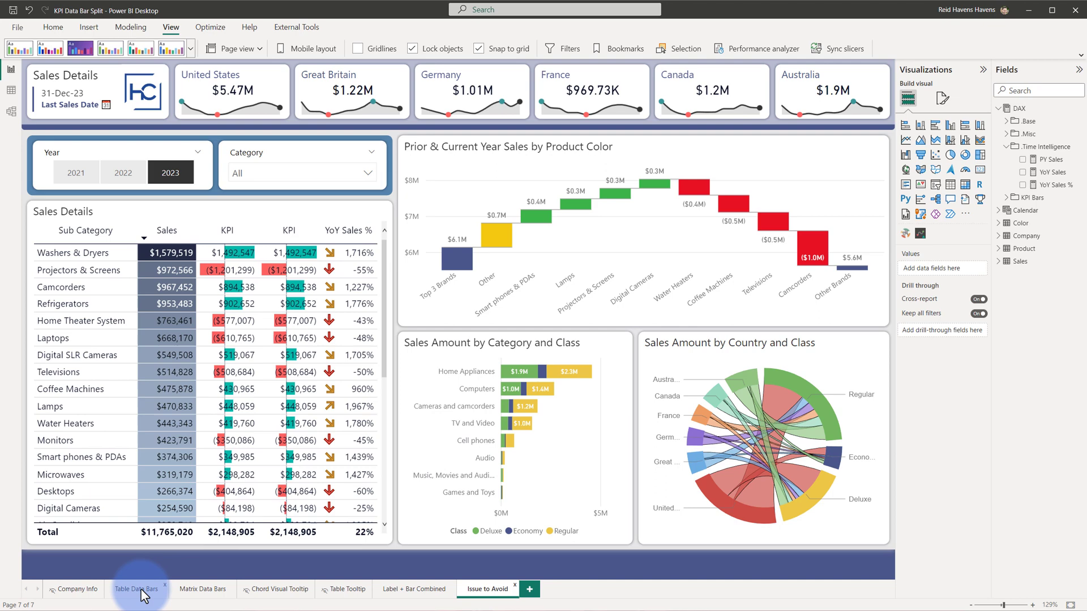
Step: On the Table Data Bars page, show the YoY Sales (Table Bar) formula from the KPI Bars folder
{"action": "left_click", "coordinate": [141, 589]}
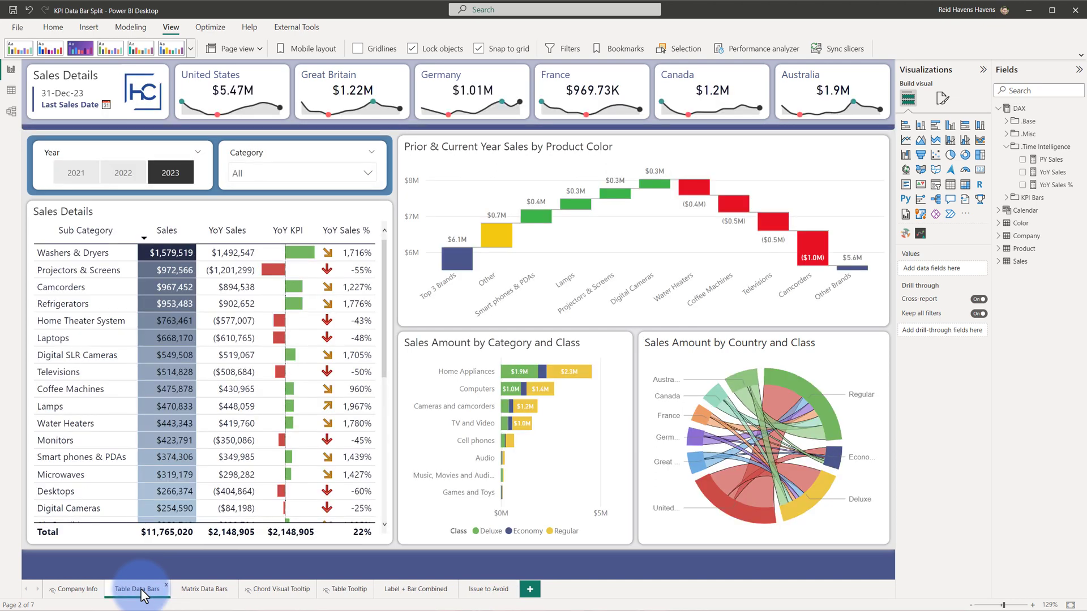
{"action": "left_click", "coordinate": [160, 209]}
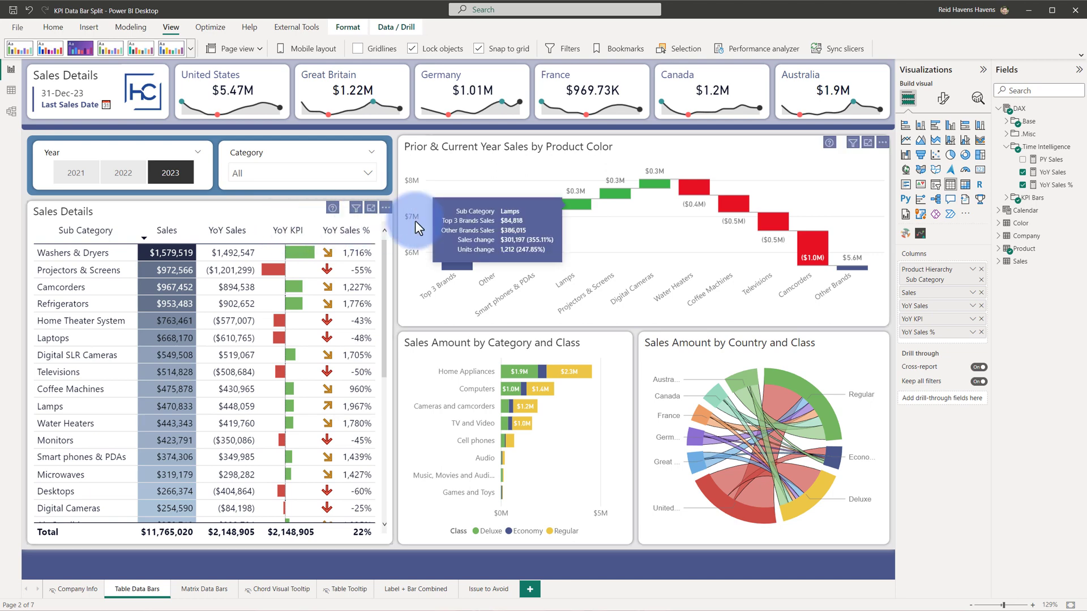
{"action": "left_click", "coordinate": [1009, 199]}
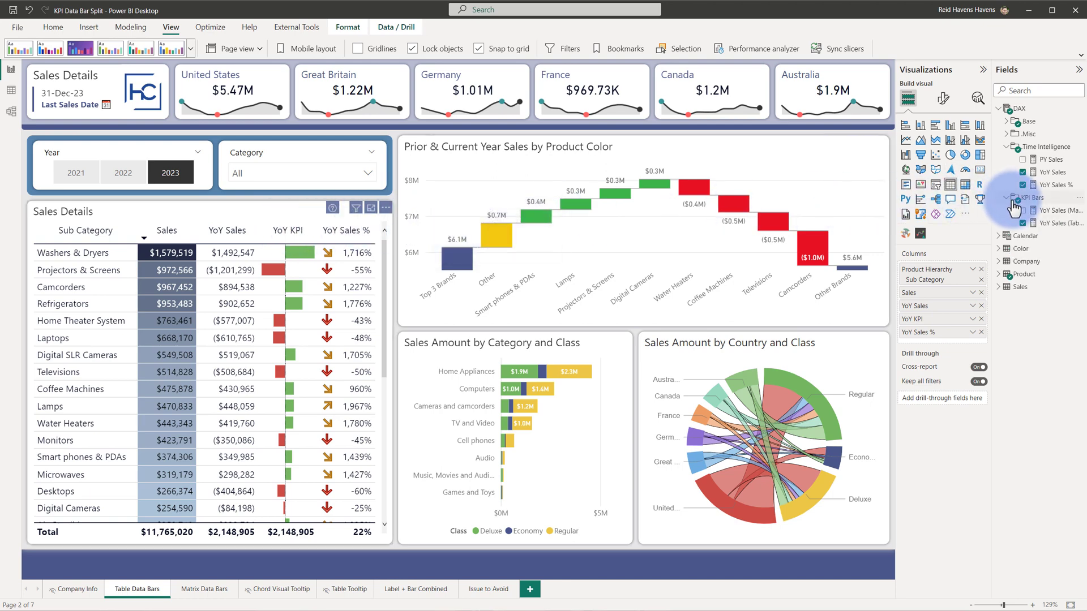
{"action": "left_click", "coordinate": [1048, 224]}
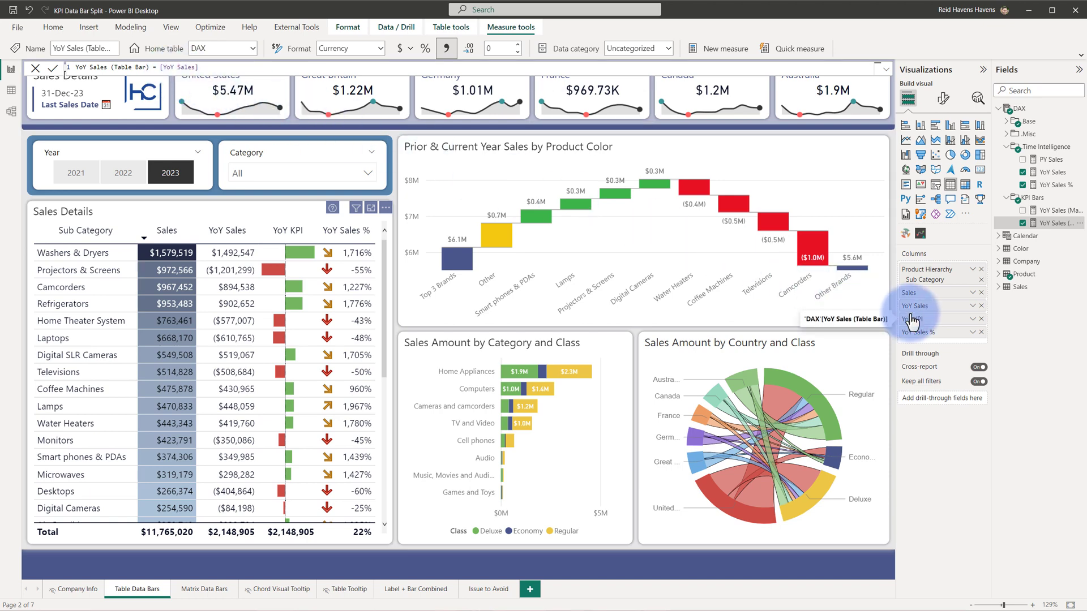
Step: Open the YoY KPI column's data bar settings, which show bar only with green and red bars
{"action": "left_click", "coordinate": [973, 319]}
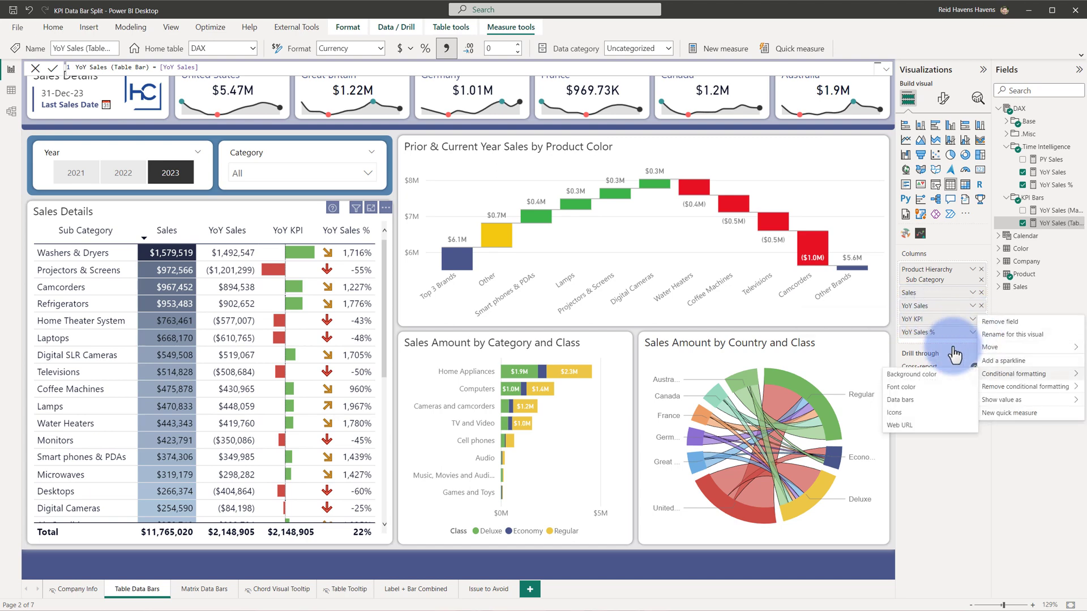
{"action": "mouse_move", "coordinate": [984, 373]}
{"action": "left_click", "coordinate": [911, 408]}
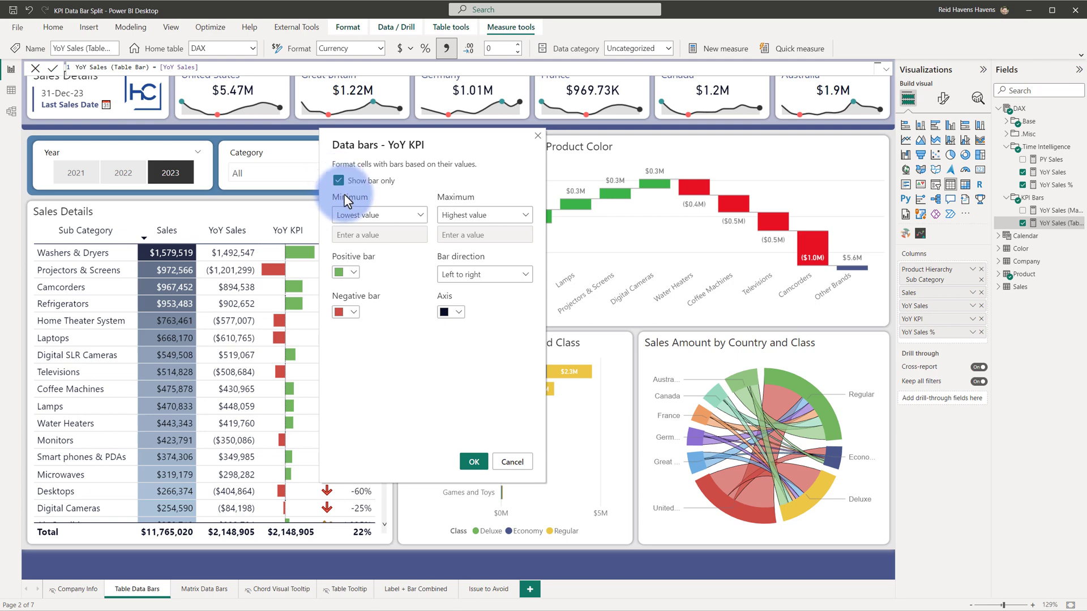
Step: Set the data bars' maximum to a custom value
{"action": "left_click", "coordinate": [460, 217]}
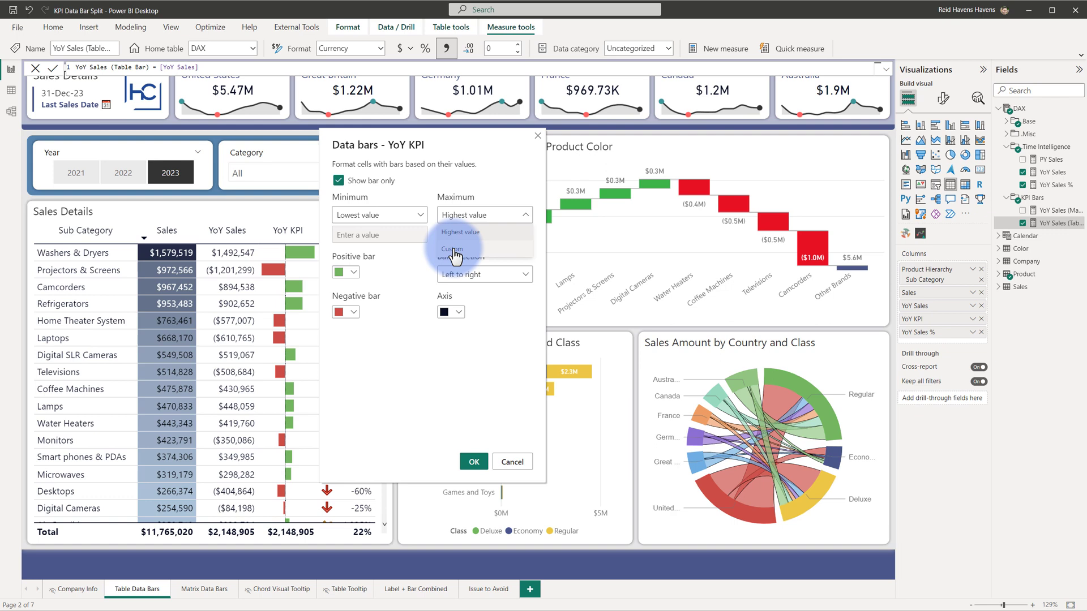
{"action": "left_click", "coordinate": [453, 249]}
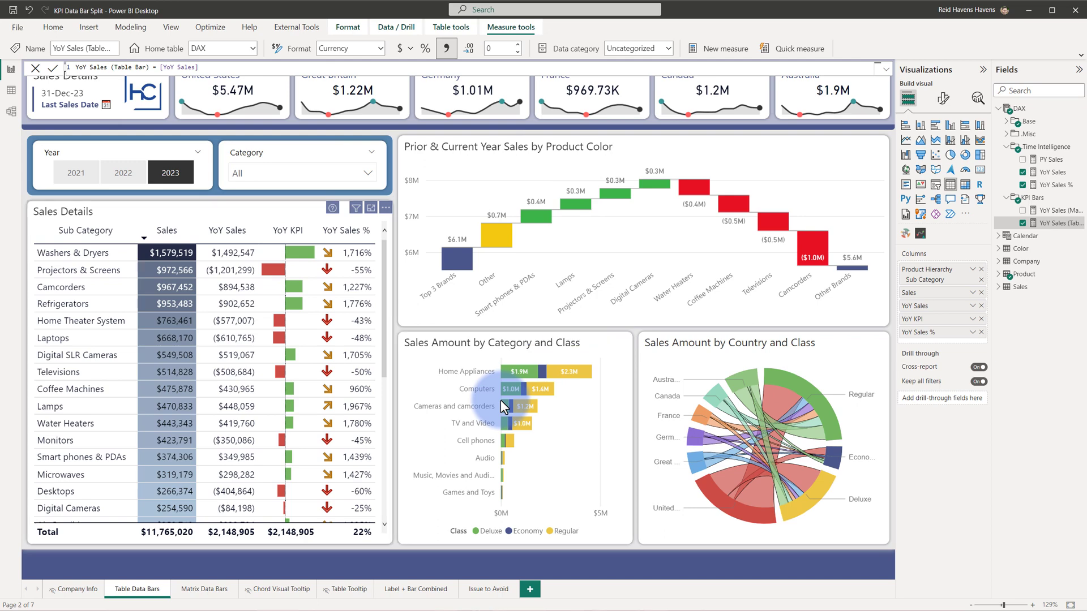
Step: Switch to the Matrix Data Bars page, where KPI bars appear per class and stay blank on country rows
{"action": "left_click", "coordinate": [205, 589]}
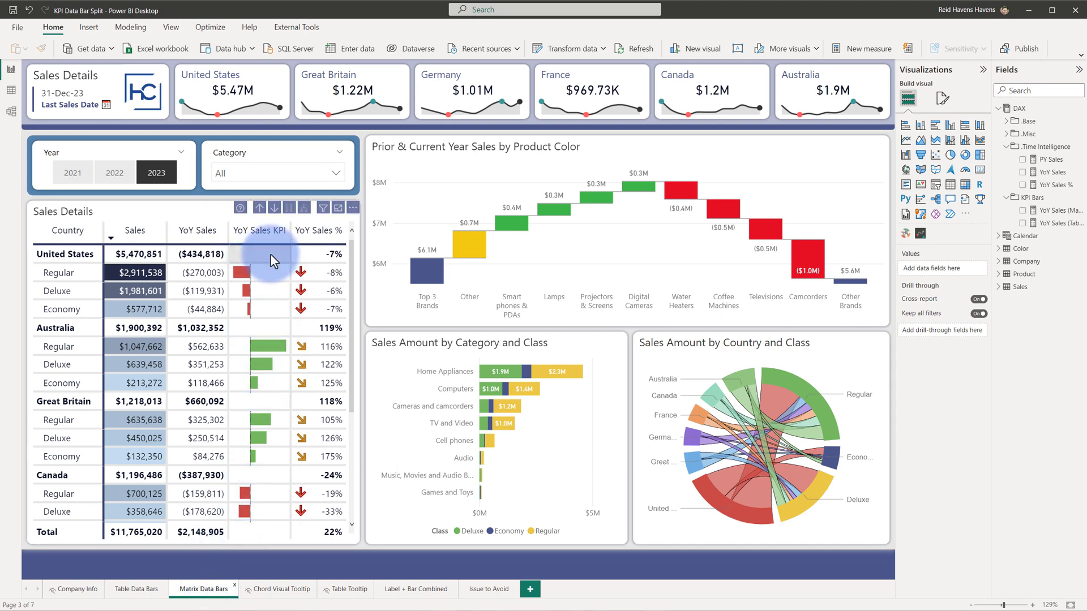
{"action": "mouse_move", "coordinate": [270, 254]}
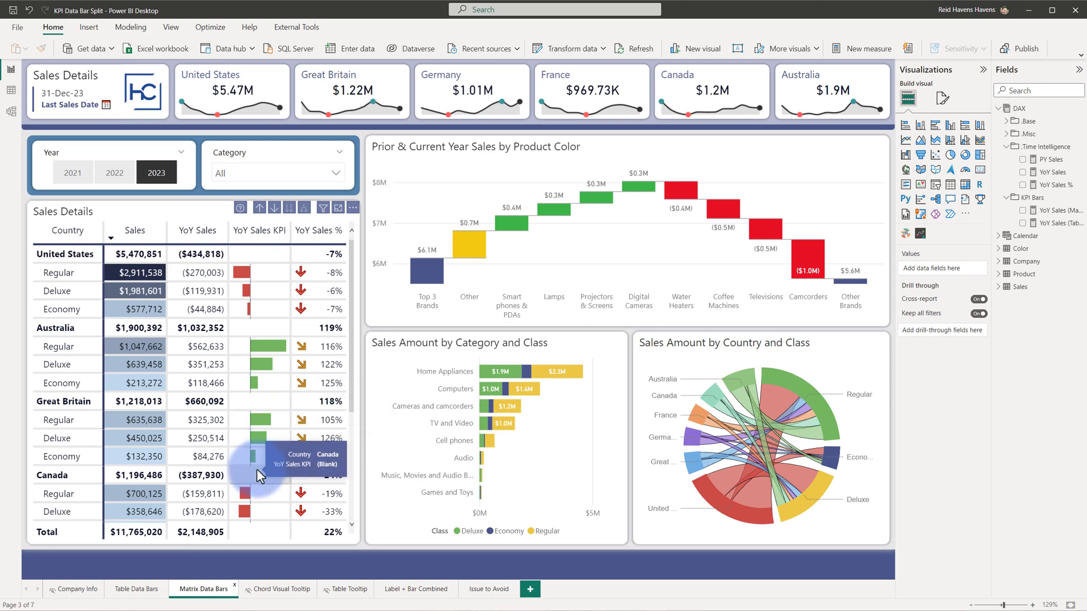
Step: Show the YoY Sales (Matrix Bar) formula and highlight its HASONEVALUE(Sales[Class]) condition
{"action": "left_click", "coordinate": [355, 386]}
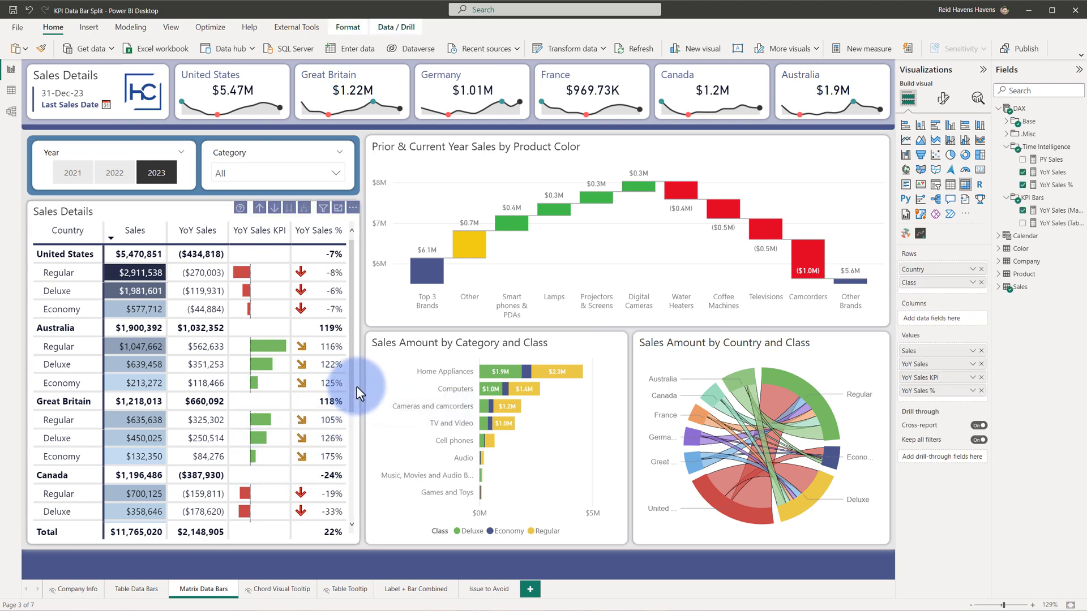
{"action": "left_click", "coordinate": [1052, 211]}
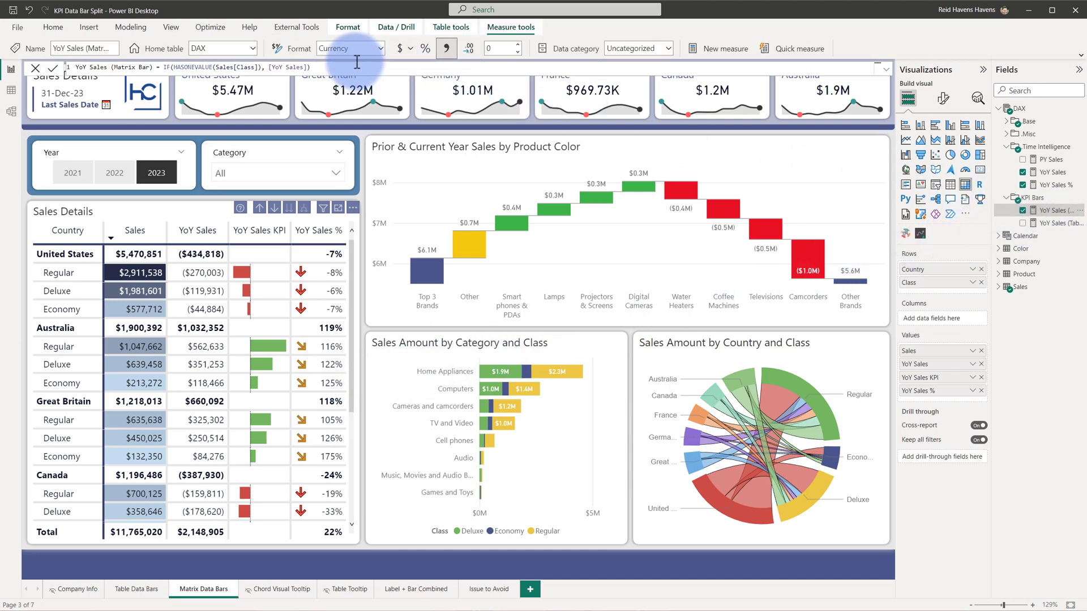
{"action": "scroll", "coordinate": [357, 62], "scroll_direction": "up", "scroll_amount": 5}
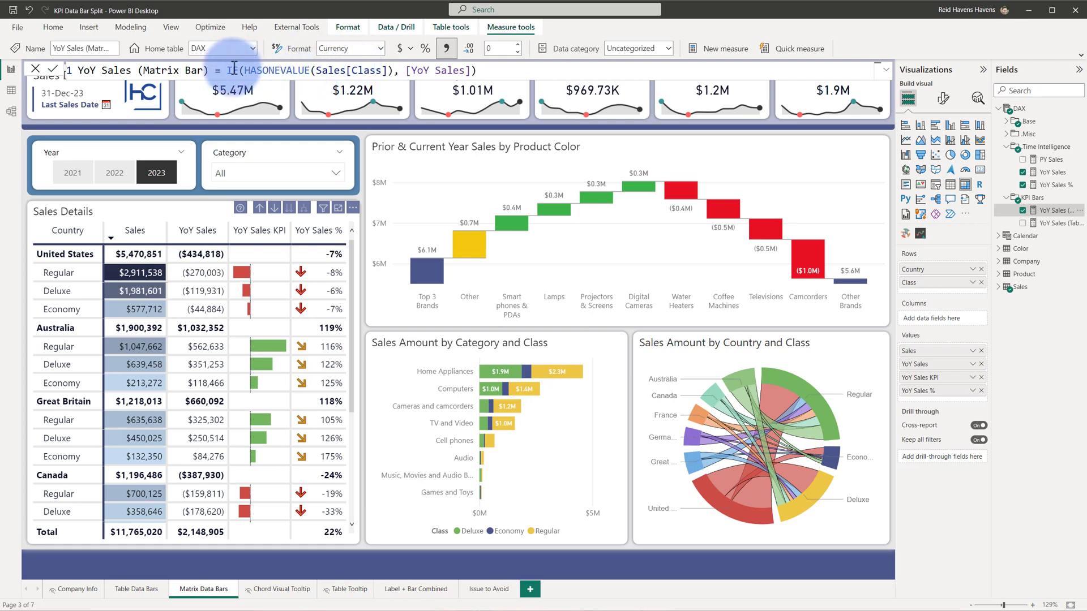
{"action": "left_click_drag", "start_coordinate": [245, 70], "coordinate": [407, 56]}
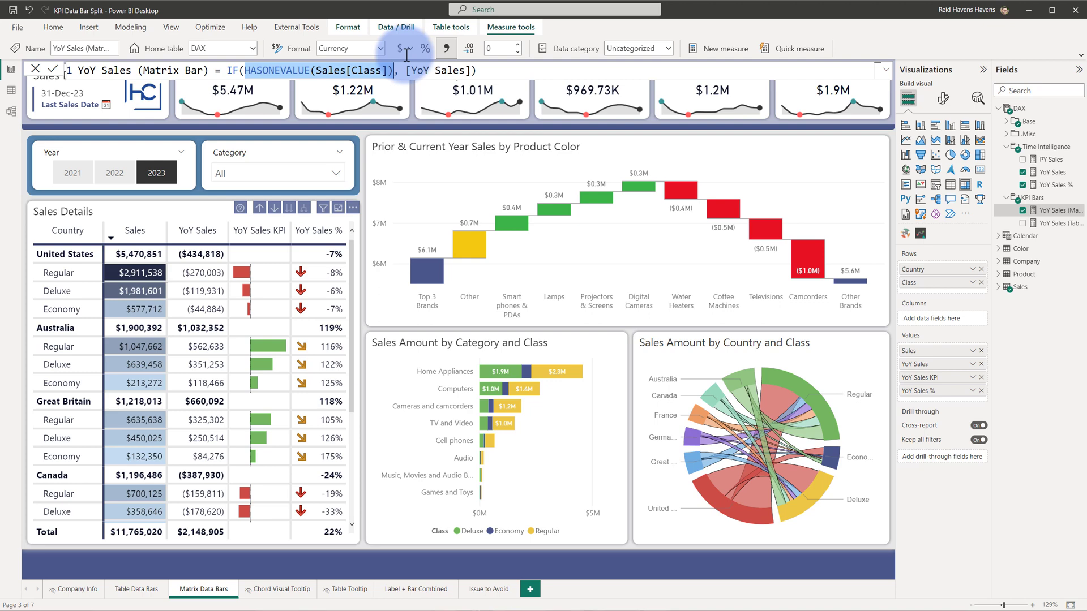
Step: Point out a class-level matrix row and highlight the formula's [YoY Sales] result
{"action": "mouse_move", "coordinate": [76, 268]}
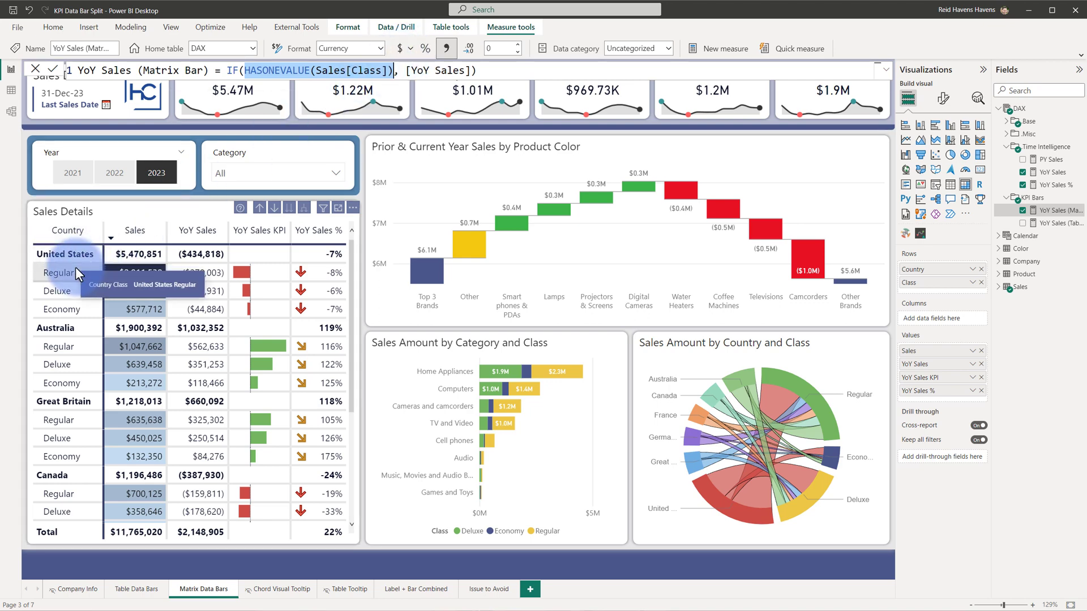
{"action": "left_click", "coordinate": [70, 288]}
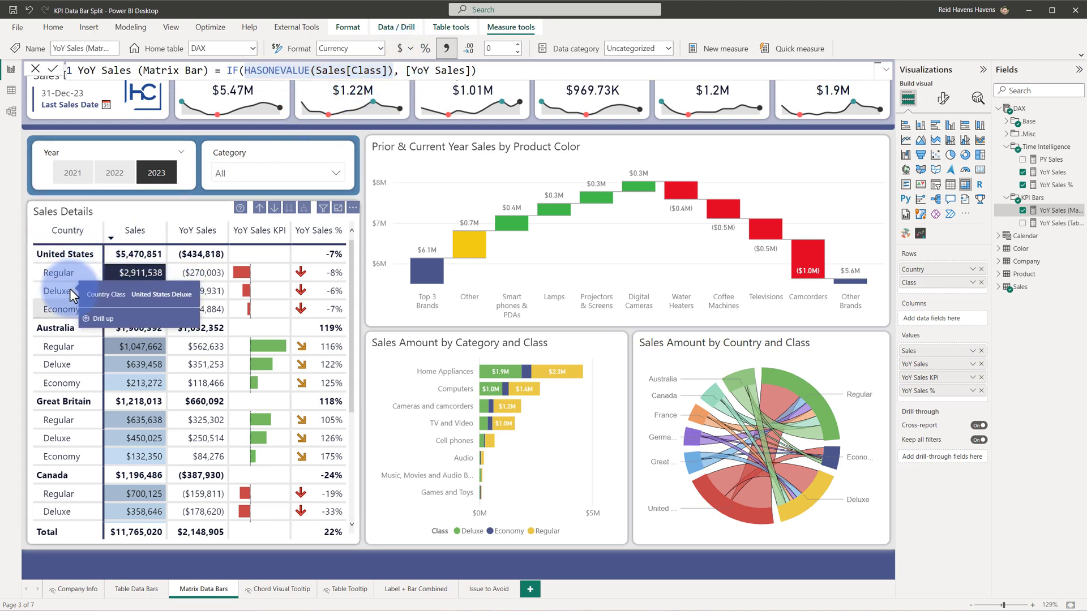
{"action": "mouse_move", "coordinate": [74, 276]}
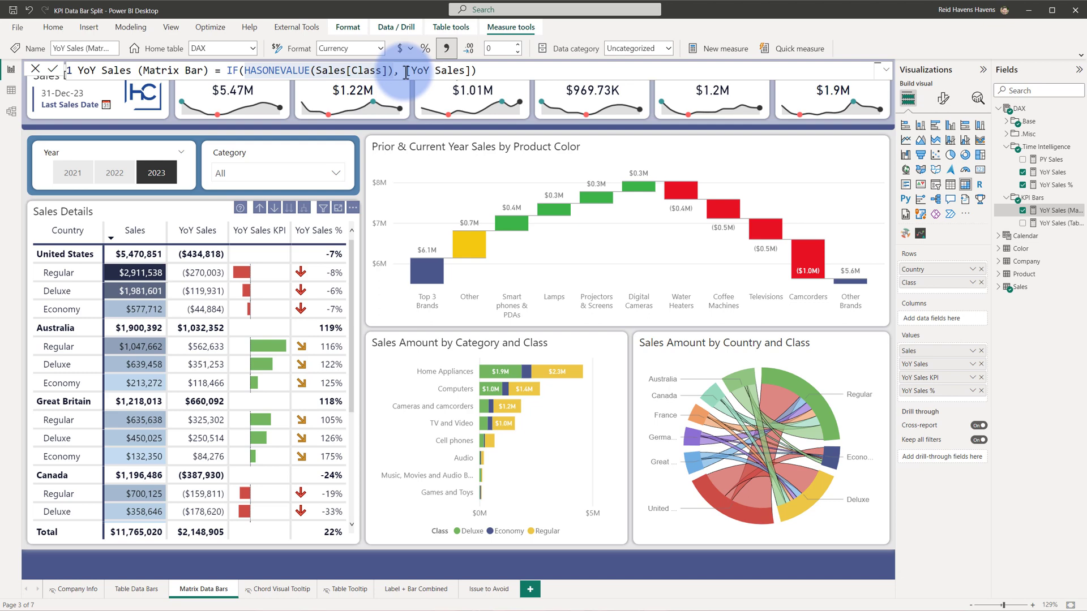
{"action": "left_click_drag", "start_coordinate": [405, 74], "coordinate": [477, 70]}
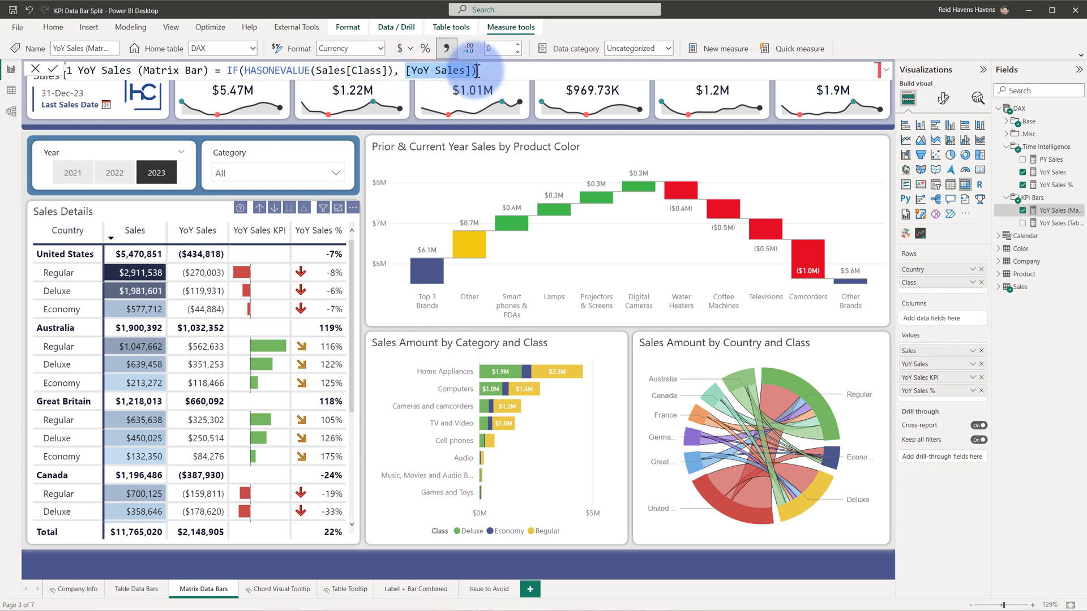
{"action": "left_click", "coordinate": [489, 71]}
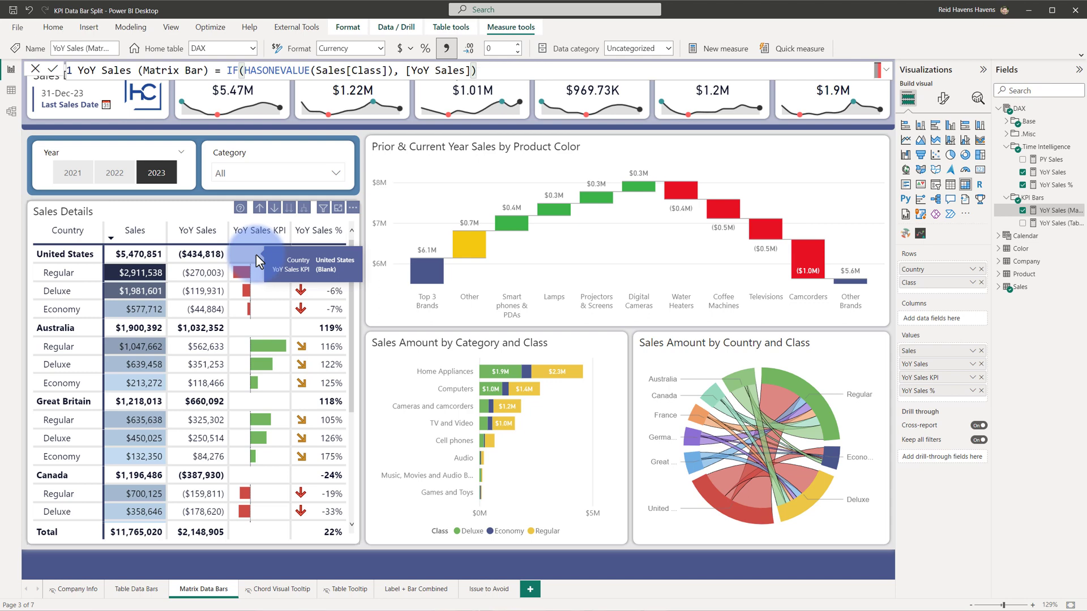
{"action": "mouse_move", "coordinate": [204, 259]}
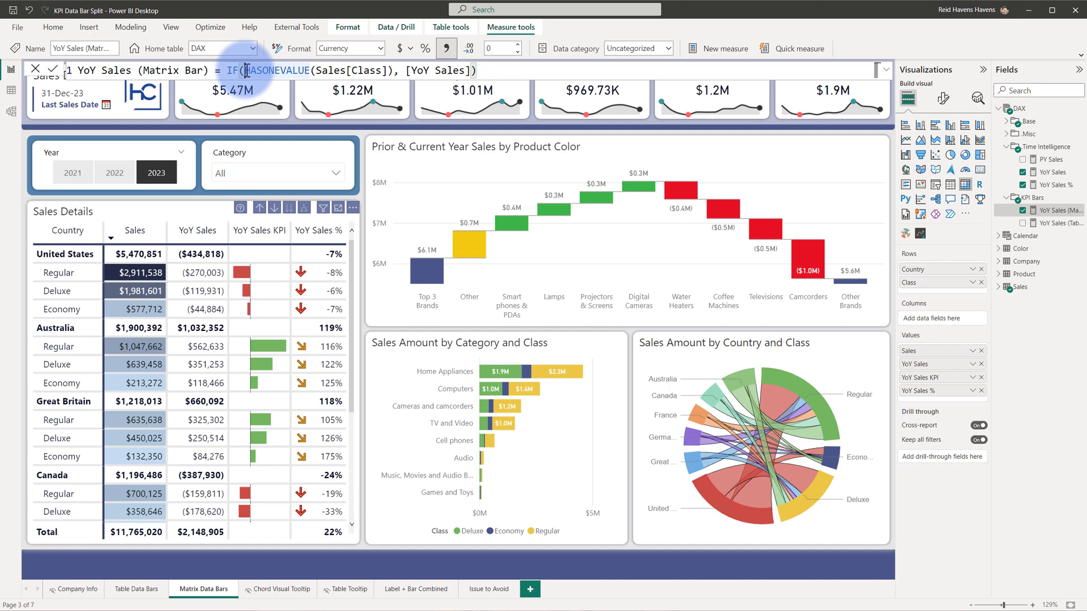
{"action": "key", "text": "ctrl+shift+Right"}
{"action": "key", "text": "ctrl+shift+Right"}
{"action": "key", "text": "ctrl+shift+Right"}
{"action": "key", "text": "ctrl+shift+Right"}
{"action": "key", "text": "Delete"}
{"action": "key", "text": "Return"}
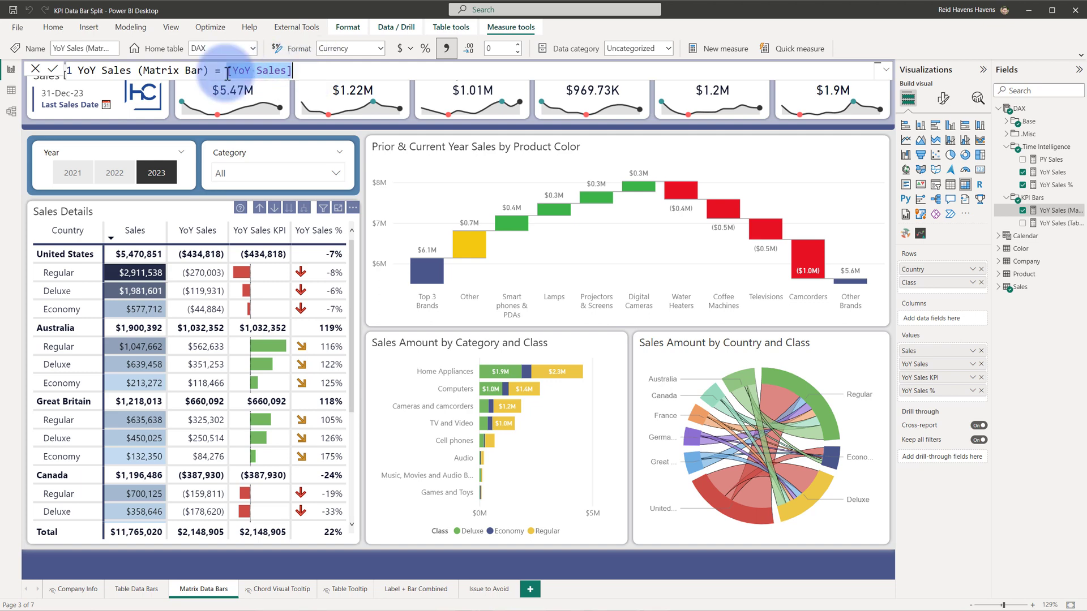
{"action": "key", "text": "ctrl+z"}
{"action": "key", "text": "Return"}
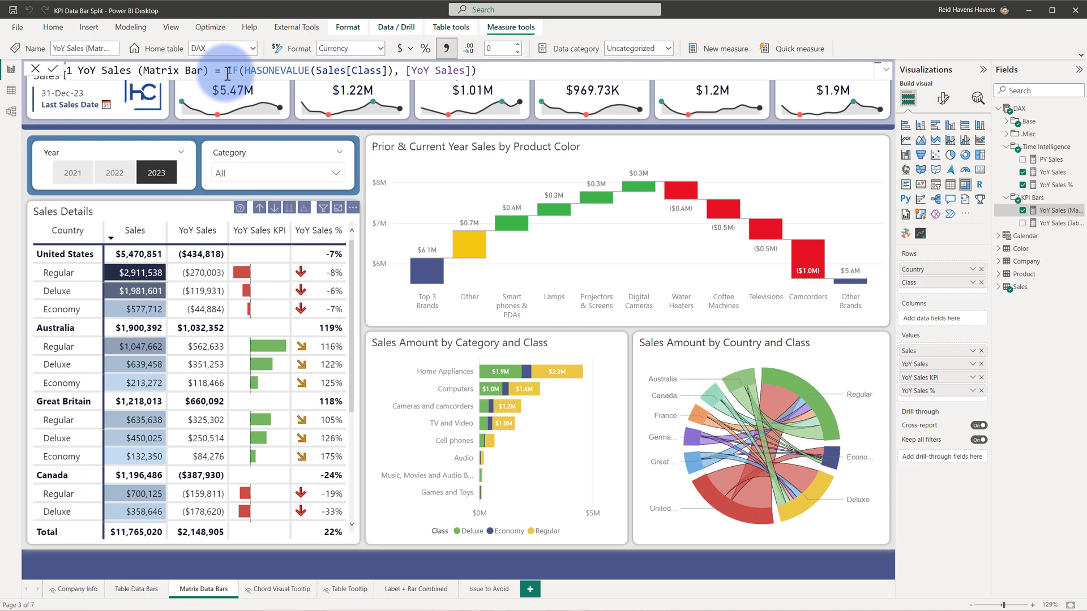
{"action": "left_click_drag", "start_coordinate": [227, 74], "coordinate": [299, 71]}
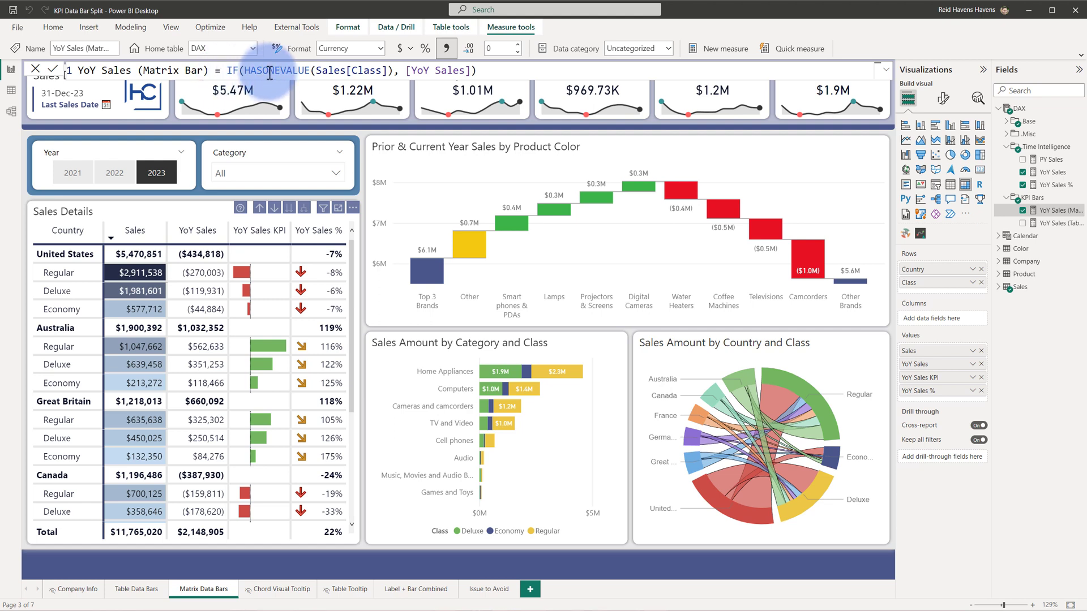